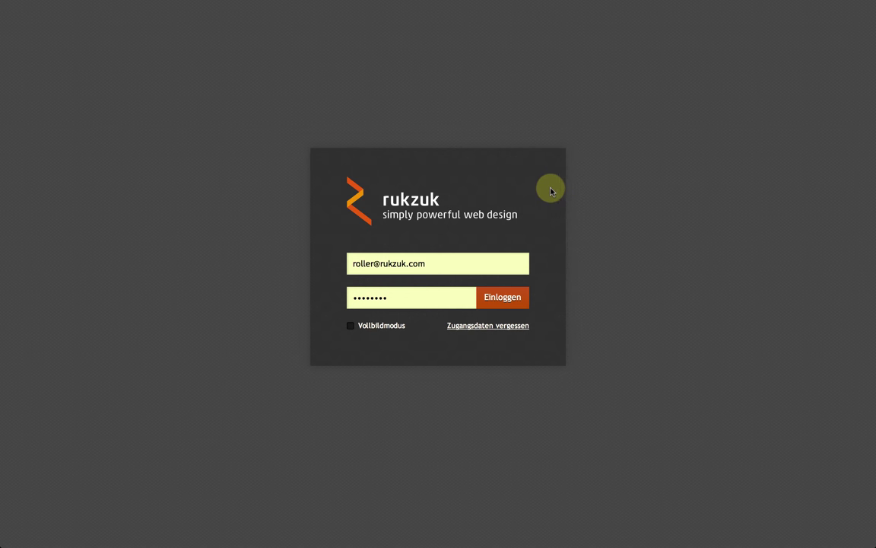
# Log in and create a new website named "ras" from the ras website template.
pyautogui.click(502, 298)
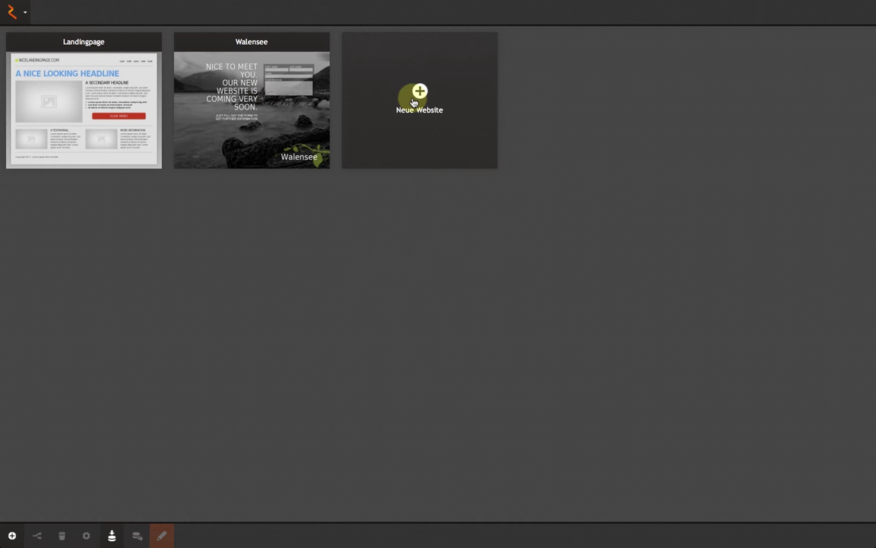
pyautogui.click(414, 102)
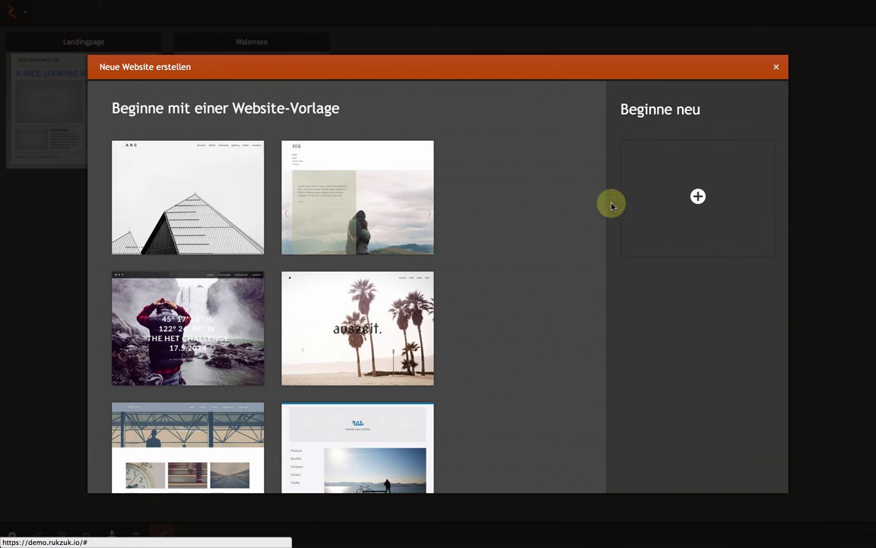
pyautogui.scroll(-2, 480, 202)
pyautogui.scroll(-4, 480, 202)
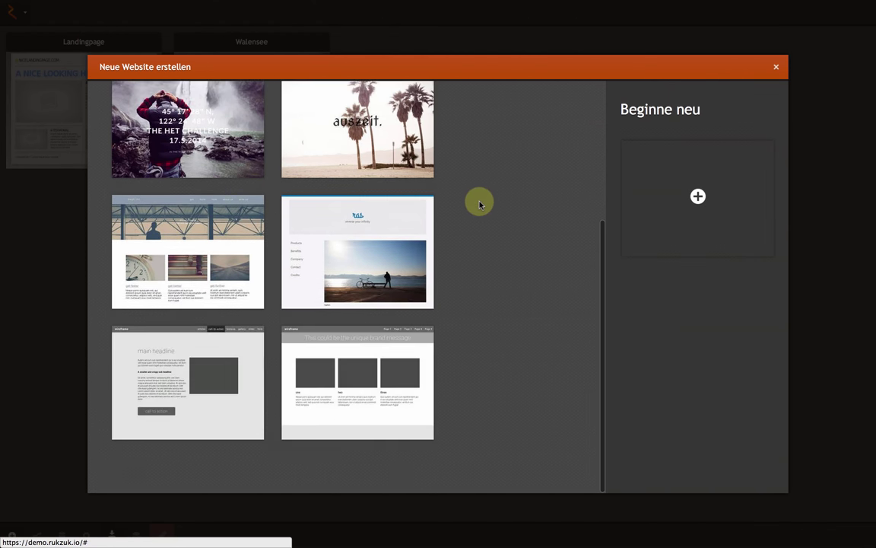
pyautogui.click(323, 232)
pyautogui.write('ras')
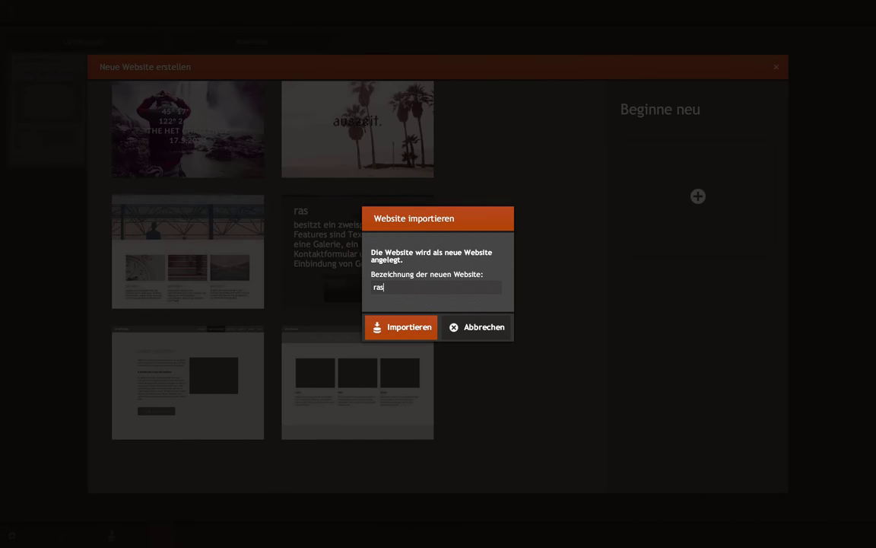
pyautogui.press('Return')
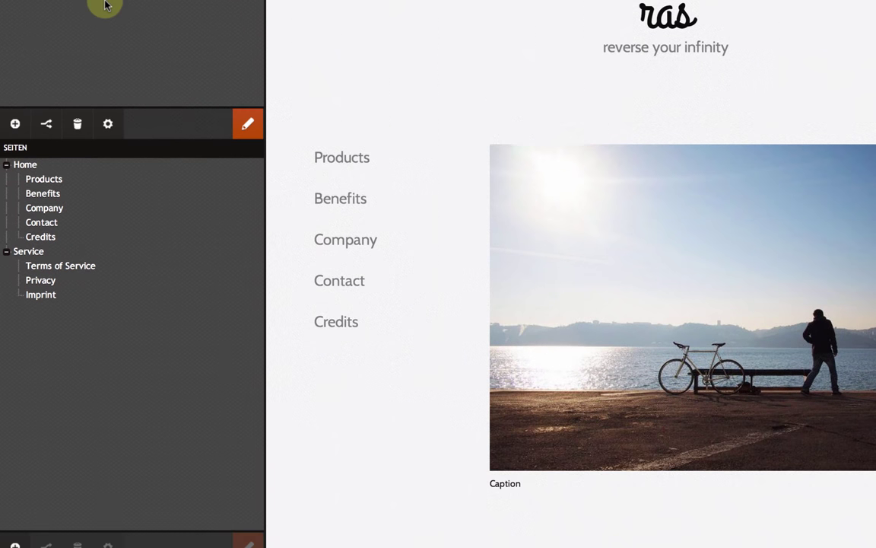
# Move the Products page below Company in the site's page structure.
pyautogui.click(101, 170)
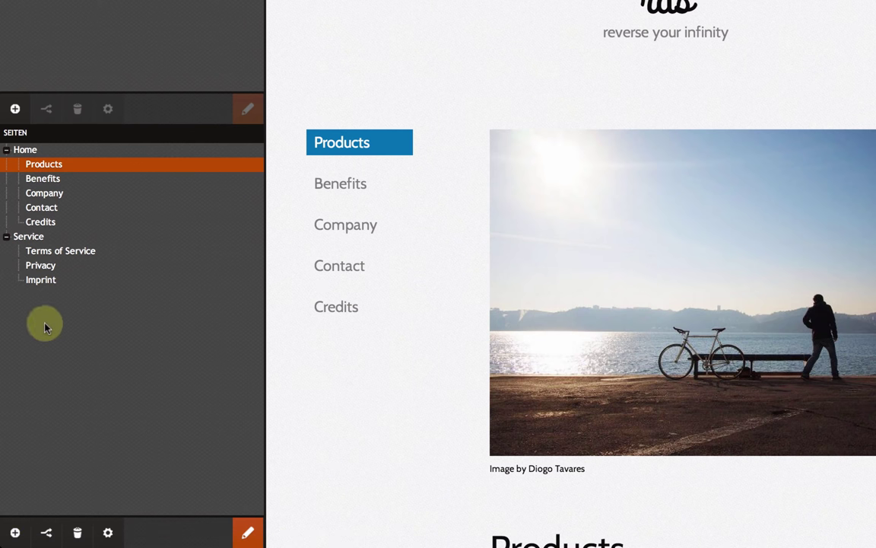
pyautogui.moveTo(59, 169); pyautogui.dragTo(57, 207)
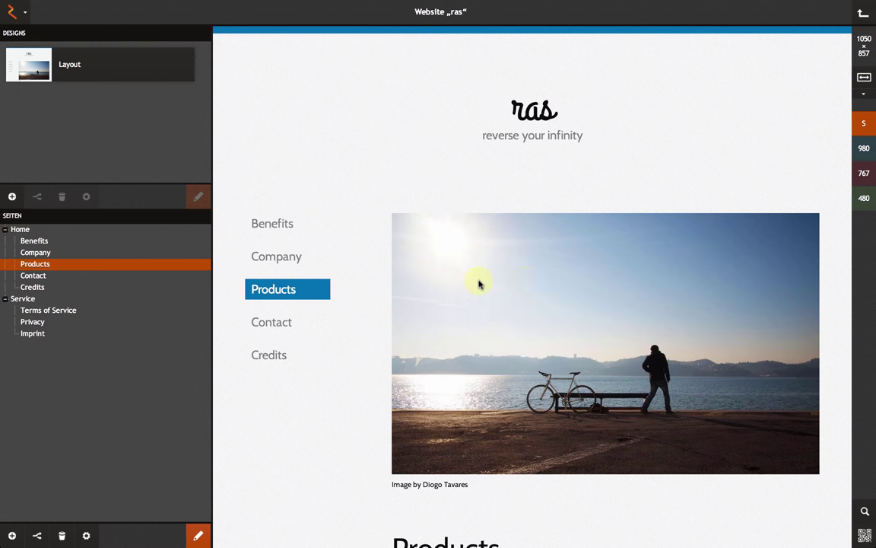
# Preview the Layout design at the 480, 980 and default resolutions and view the QR code for previewing on a mobile device.
pyautogui.click(94, 70)
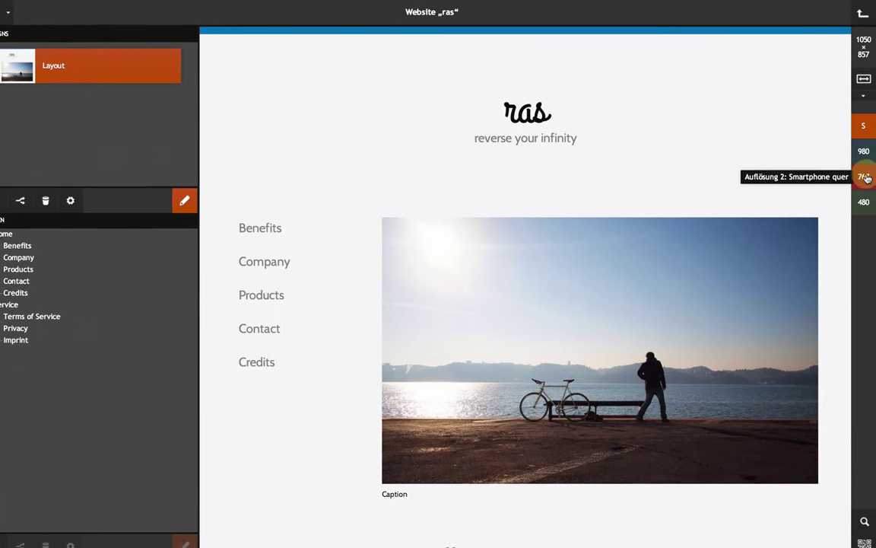
pyautogui.click(861, 216)
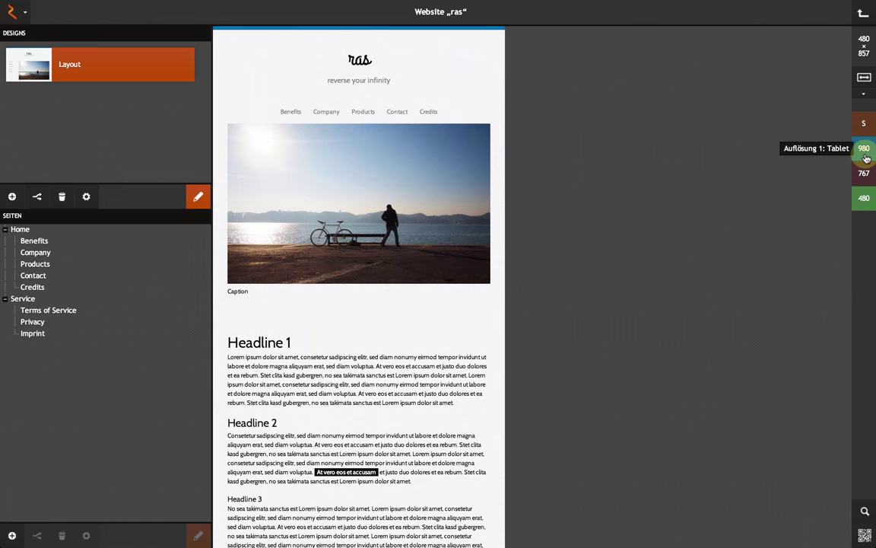
pyautogui.click(865, 149)
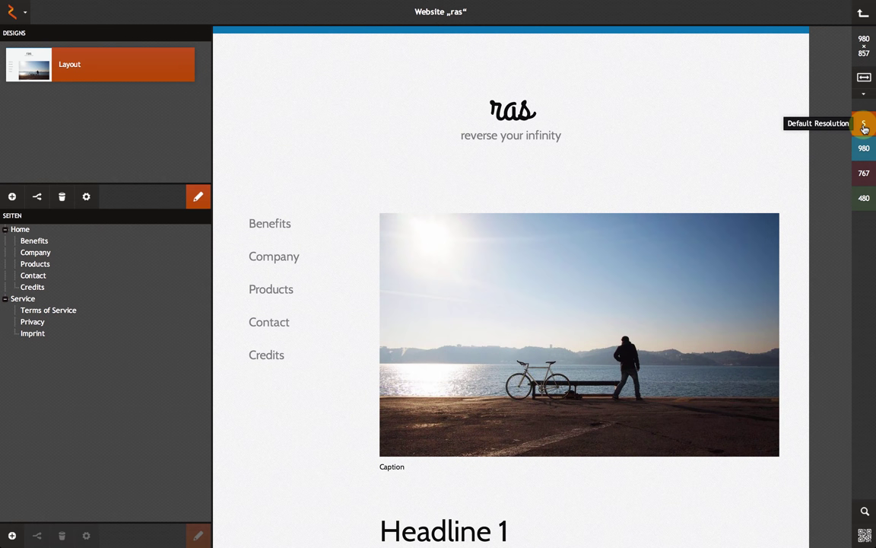
pyautogui.click(864, 127)
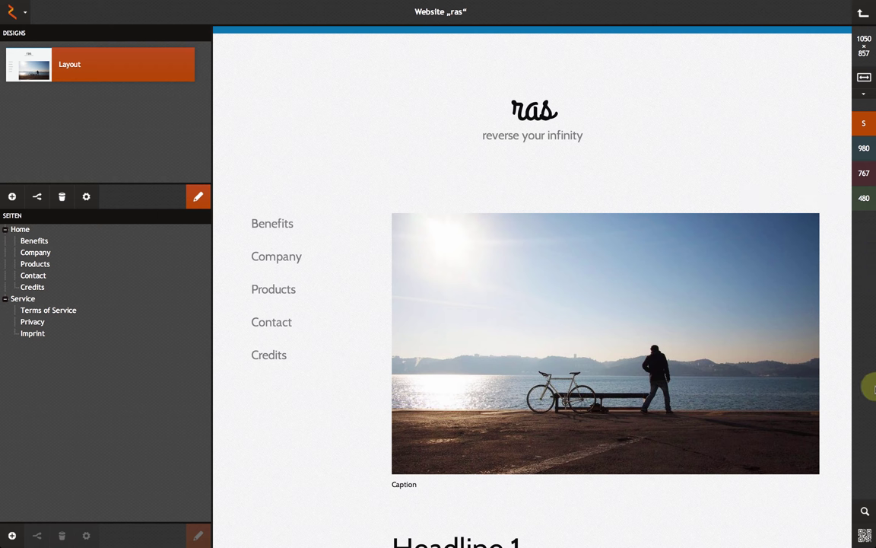
pyautogui.click(865, 536)
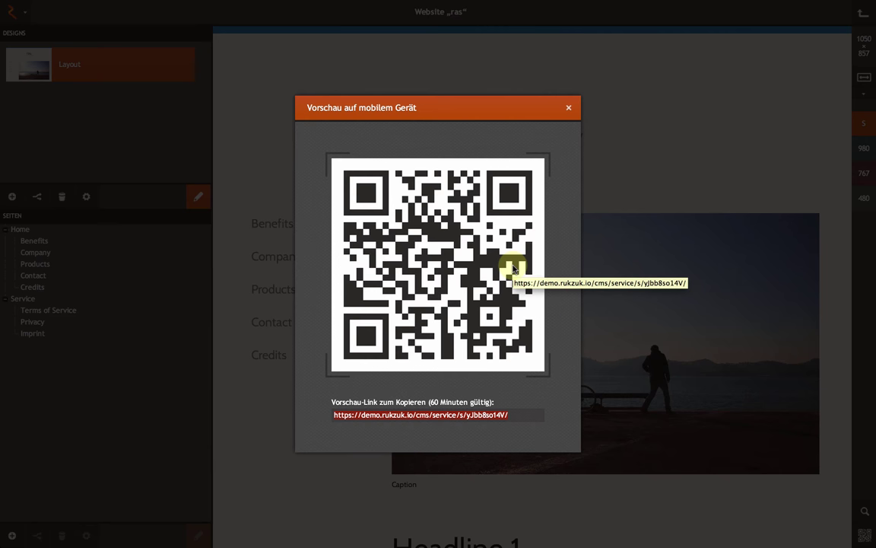
pyautogui.click(568, 107)
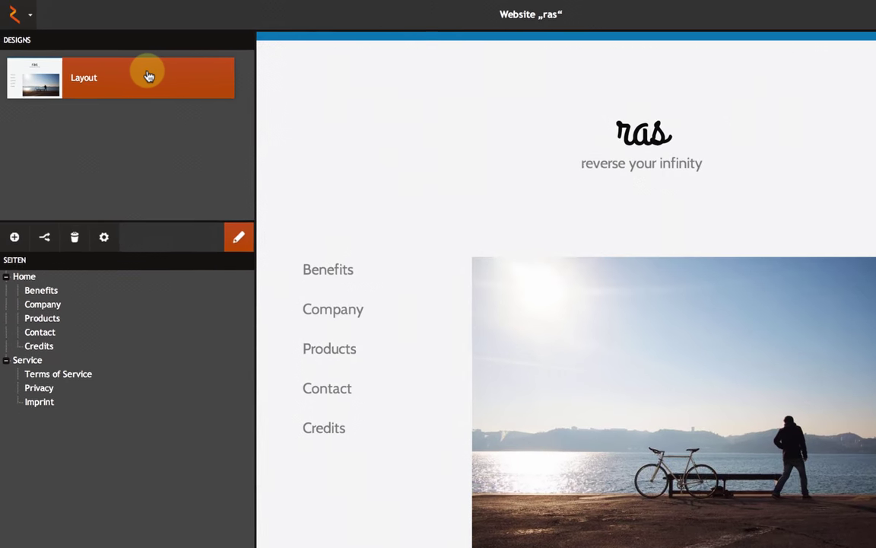
# Edit the Layout design and set the spacing between the Navigation module's items to 0 px.
pyautogui.click(238, 238)
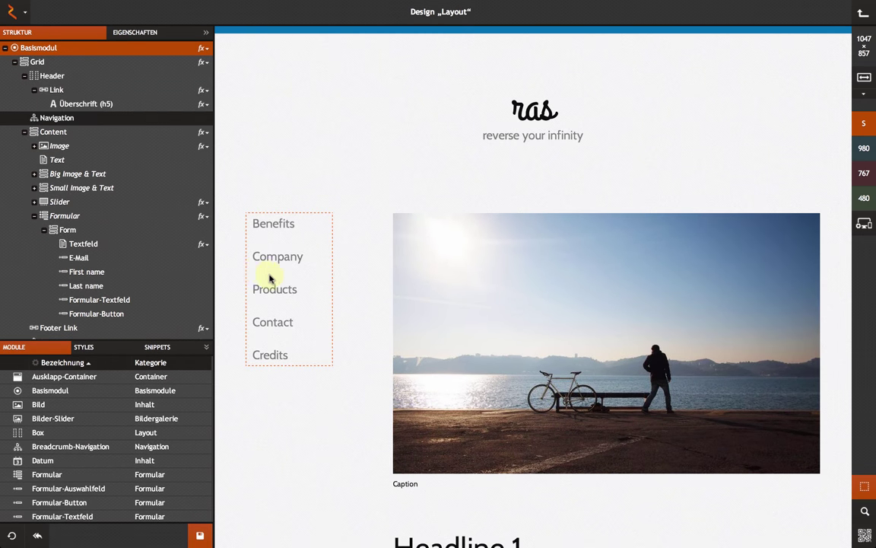
pyautogui.click(270, 279)
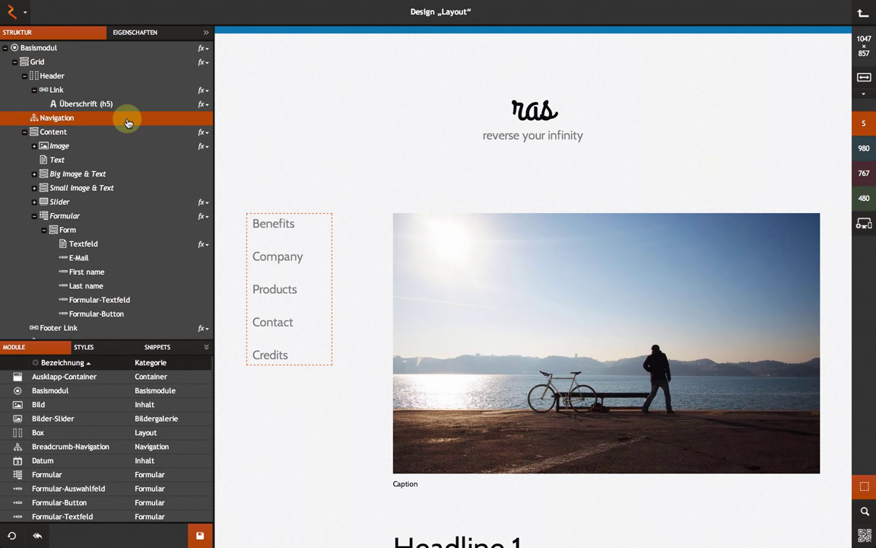
pyautogui.click(149, 33)
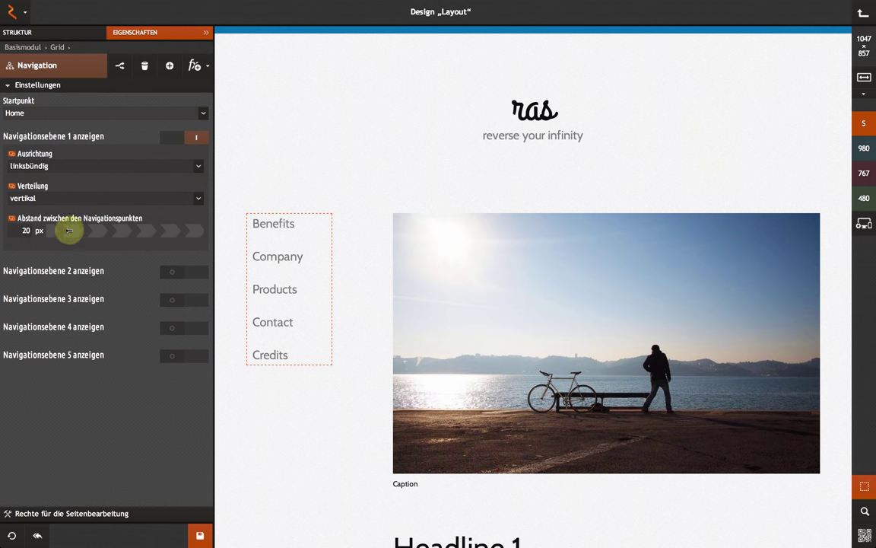
pyautogui.moveTo(71, 229); pyautogui.dragTo(31, 237)
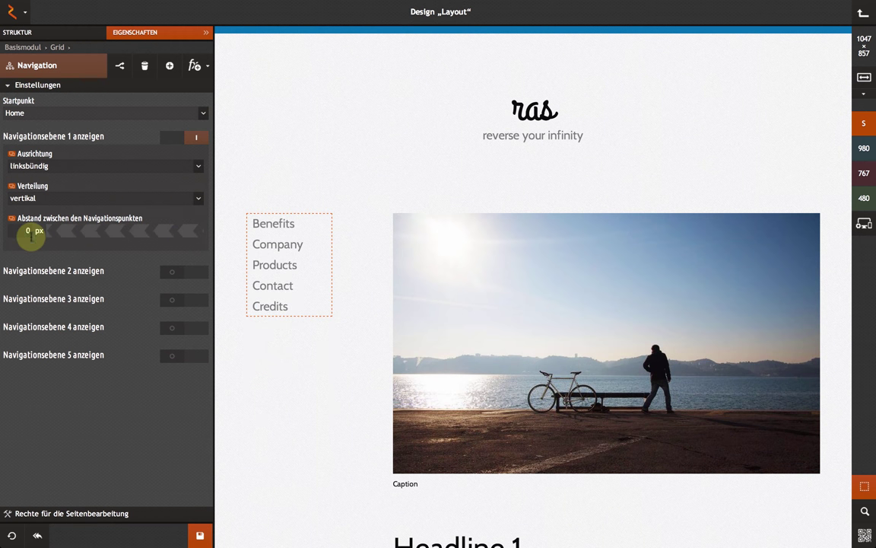
# Examine the page-editing rights of the Image module, then return to the module structure.
pyautogui.click(583, 308)
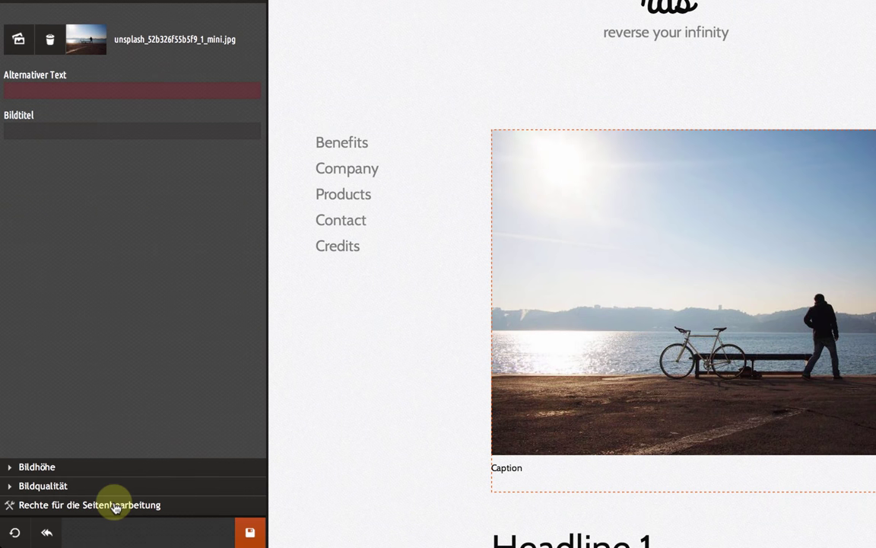
pyautogui.click(116, 506)
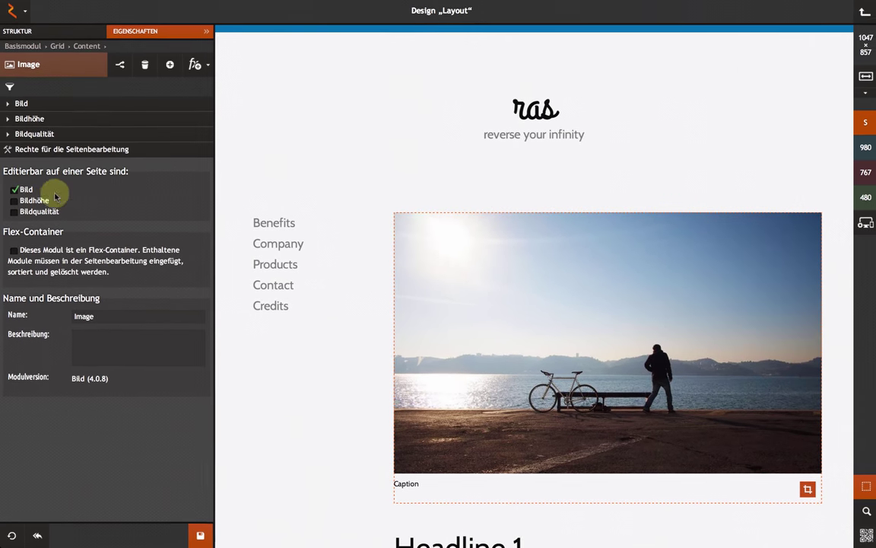
pyautogui.click(62, 36)
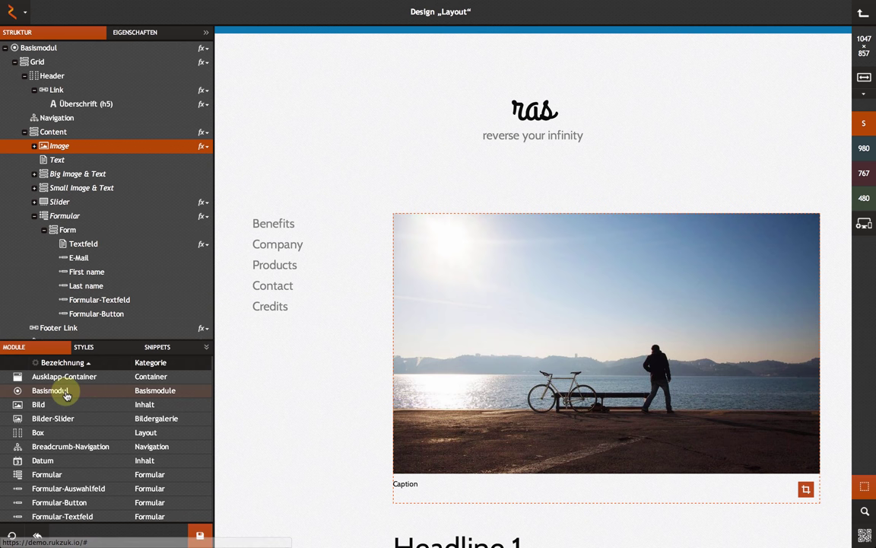
# Insert a Textfeld module at the start of the Header and replace its placeholder text with "simply powerful webdesign".
pyautogui.moveTo(72, 436)
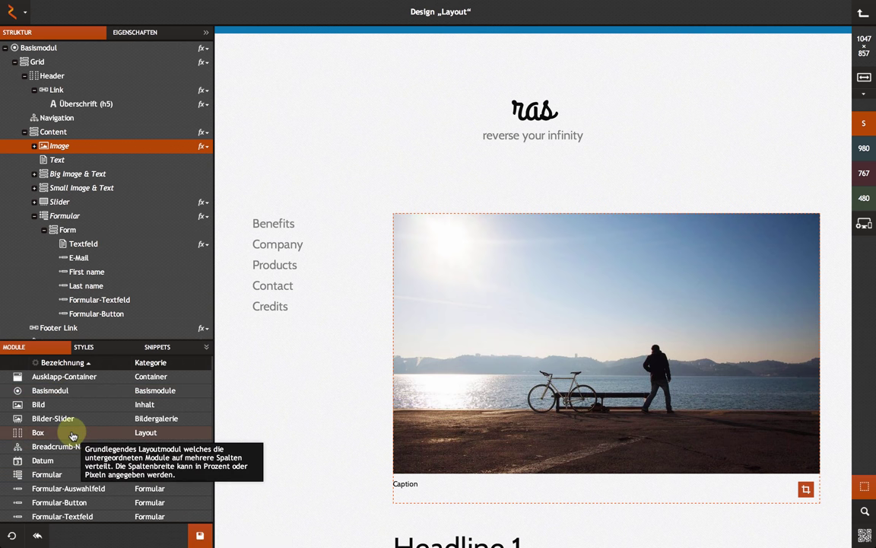
pyautogui.scroll(-5, 74, 445)
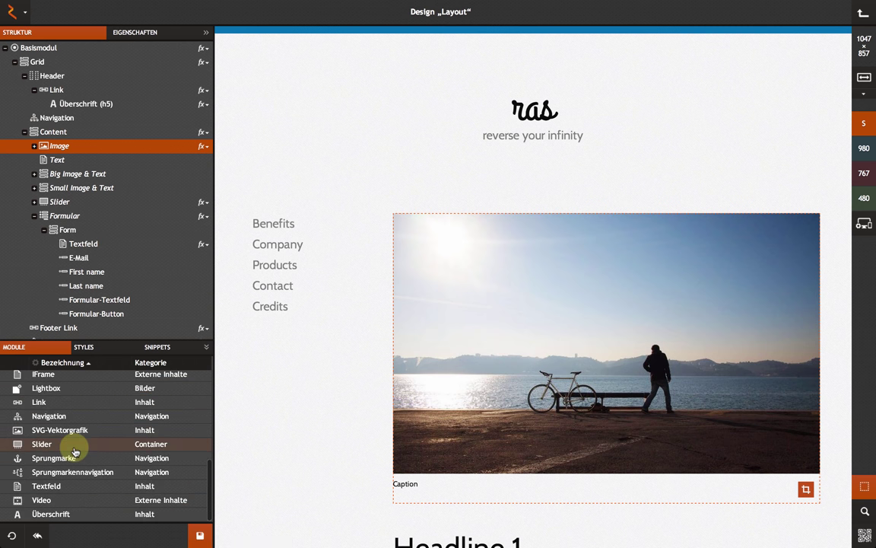
pyautogui.moveTo(55, 495); pyautogui.dragTo(85, 90)
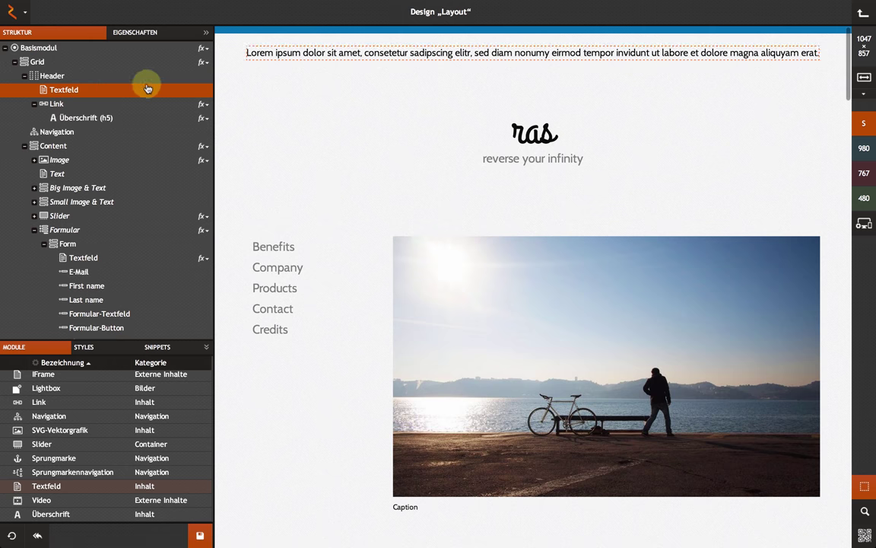
pyautogui.click(340, 54)
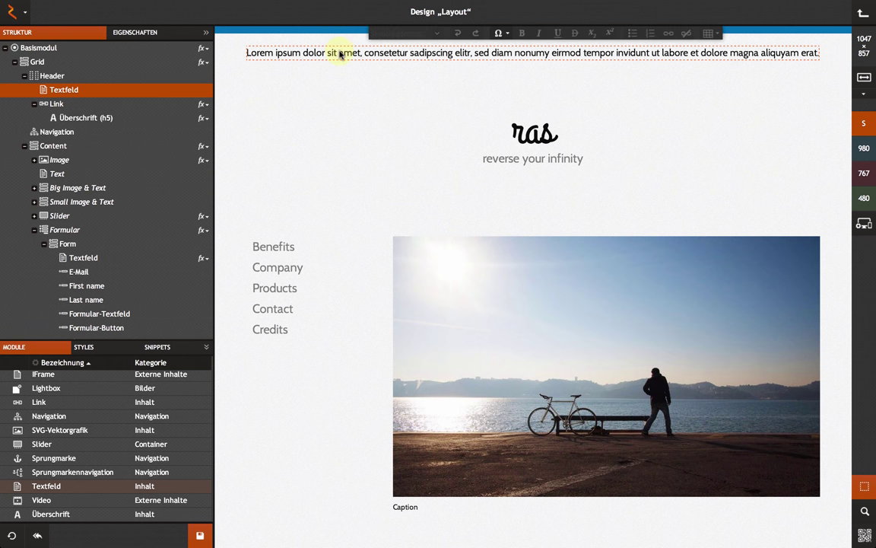
pyautogui.tripleClick(340, 52)
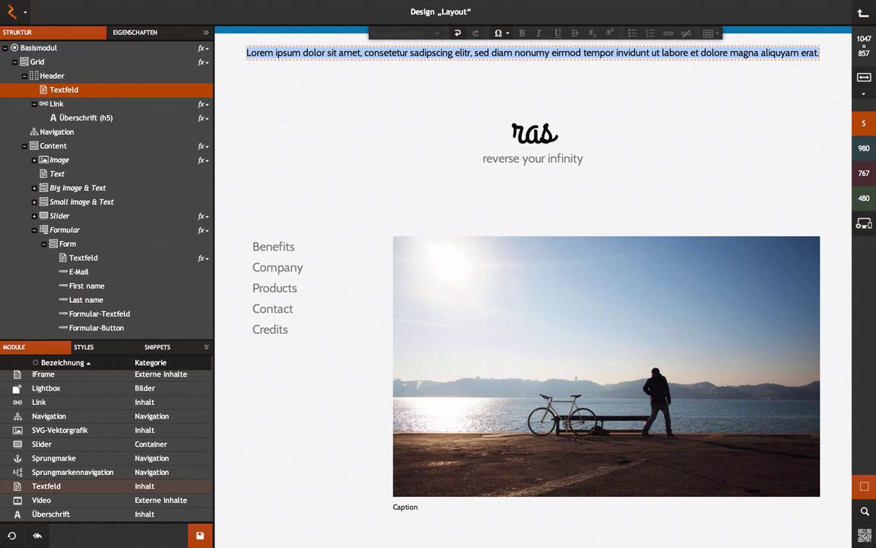
pyautogui.write('simply powerfu')
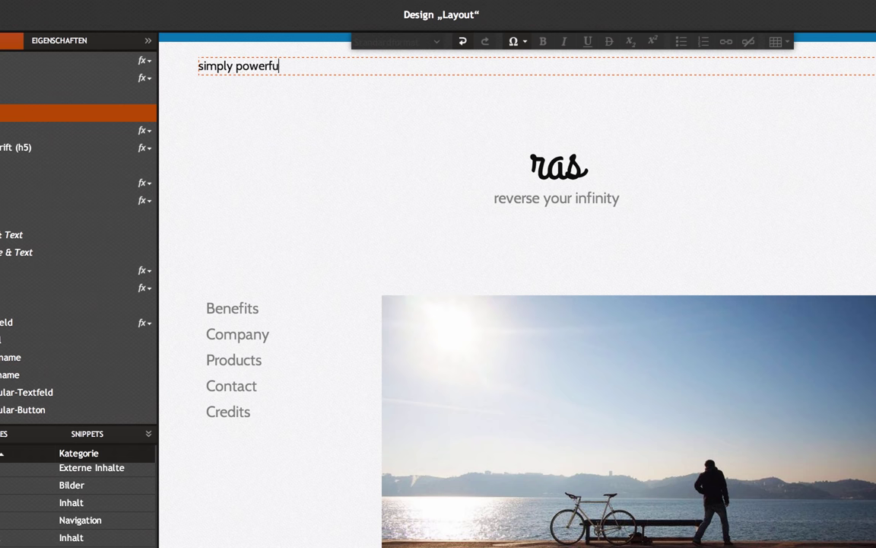
pyautogui.write('l webdesign')
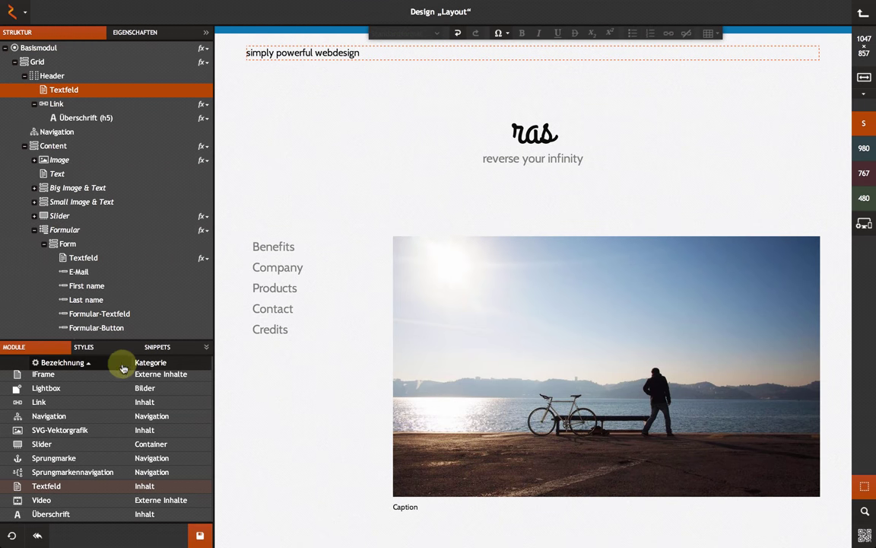
# Apply the Schriftformat style to the Header's text field and set its font size to 55 px.
pyautogui.click(81, 347)
pyautogui.scroll(-5, 79, 417)
pyautogui.scroll(-1, 78, 427)
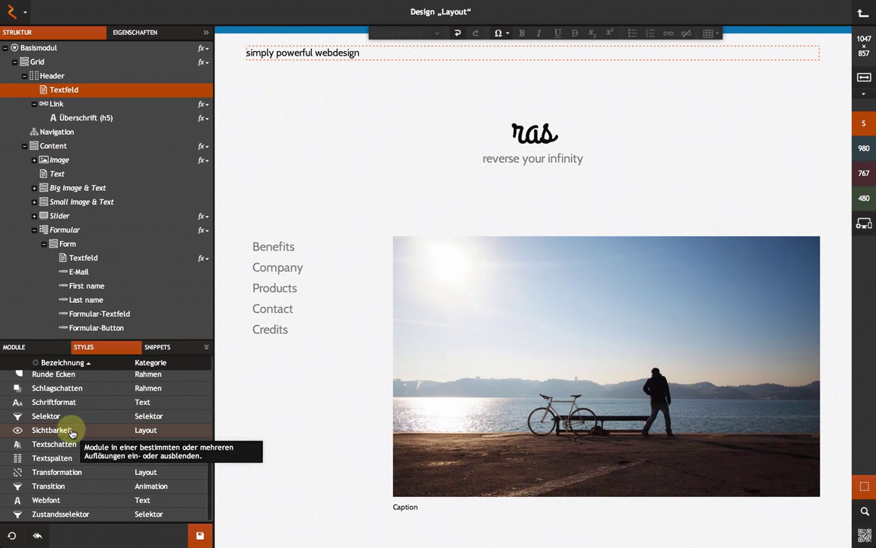
pyautogui.moveTo(74, 402); pyautogui.dragTo(79, 90)
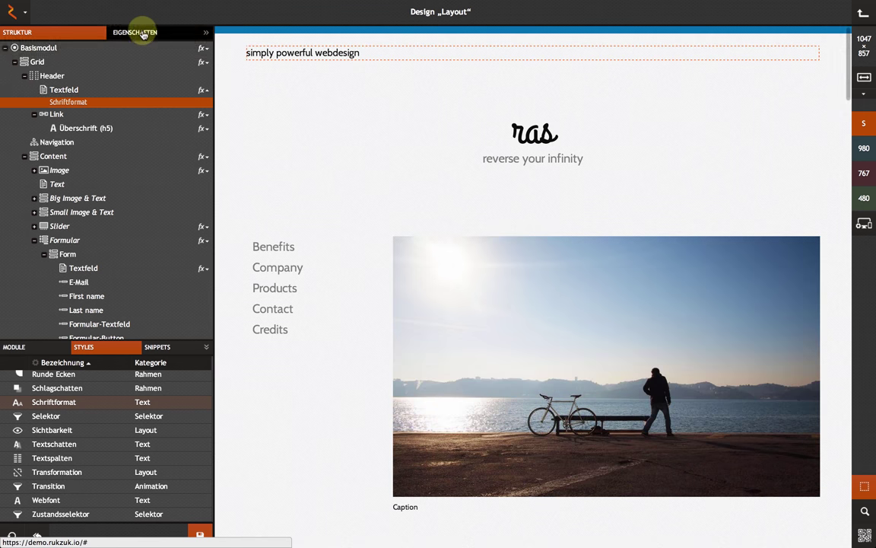
pyautogui.click(142, 32)
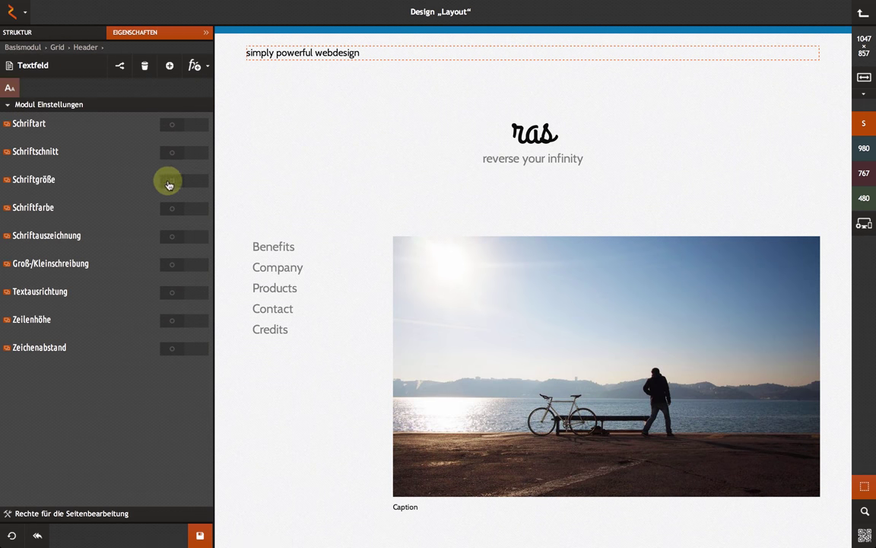
pyautogui.click(169, 182)
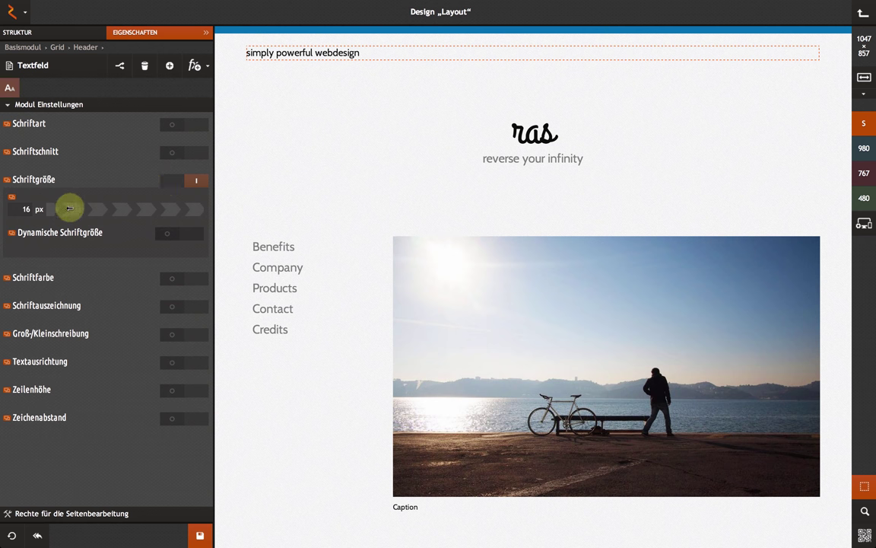
pyautogui.moveTo(69, 207); pyautogui.dragTo(197, 219)
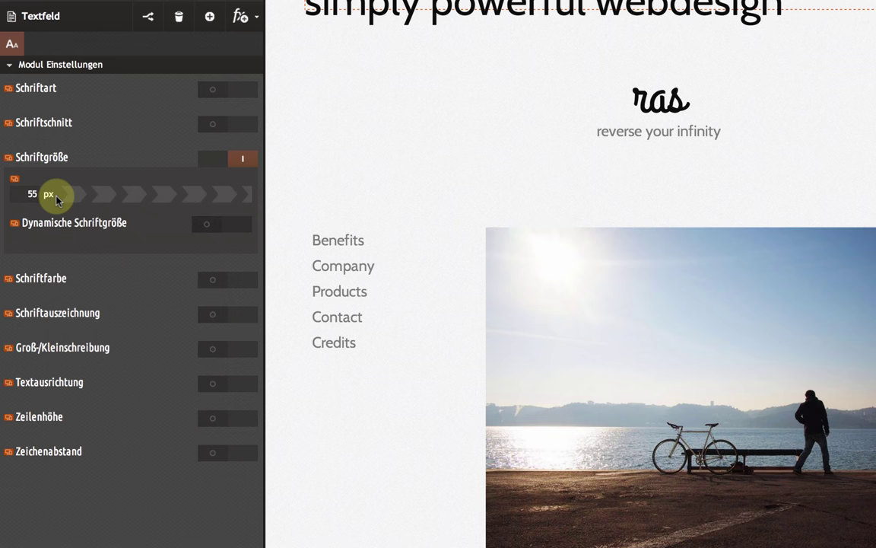
# Set the text field's font size to 38 px for the 980 tablet resolution and compare it with the default resolution.
pyautogui.moveTo(17, 181)
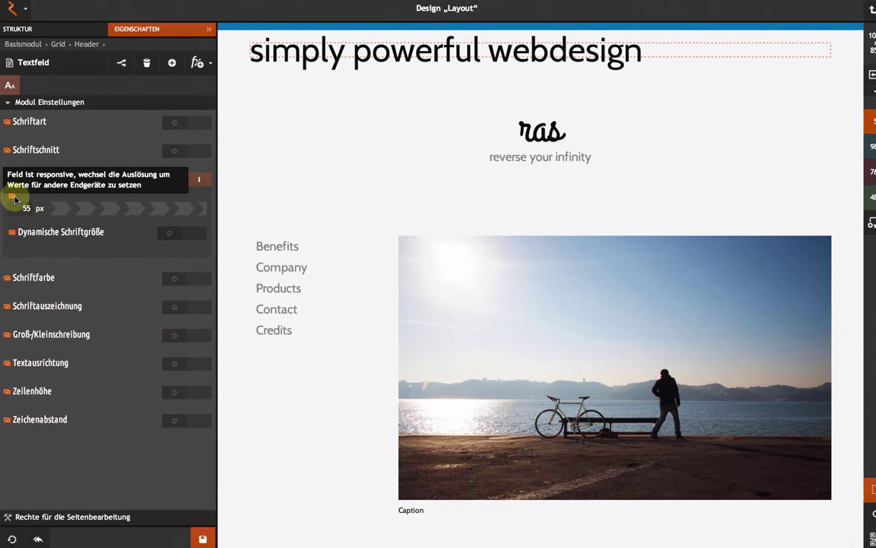
pyautogui.click(865, 148)
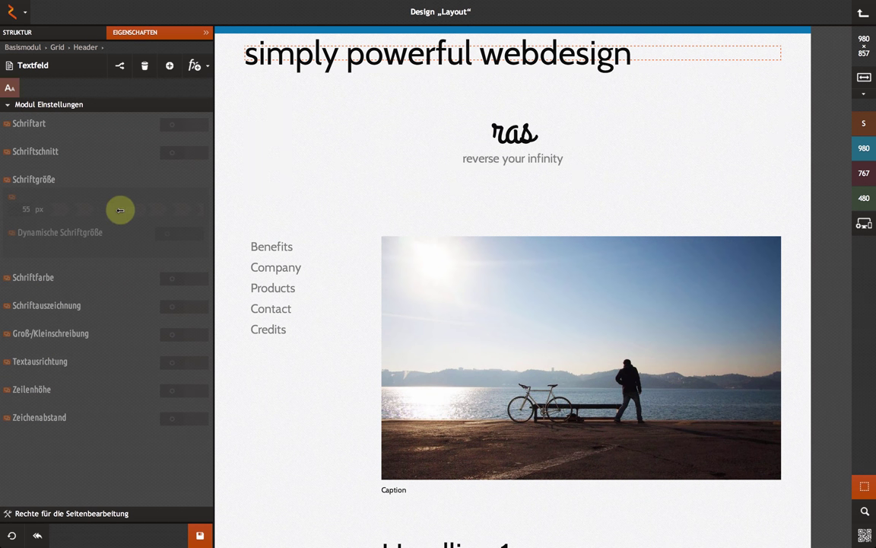
pyautogui.moveTo(157, 209); pyautogui.dragTo(83, 209)
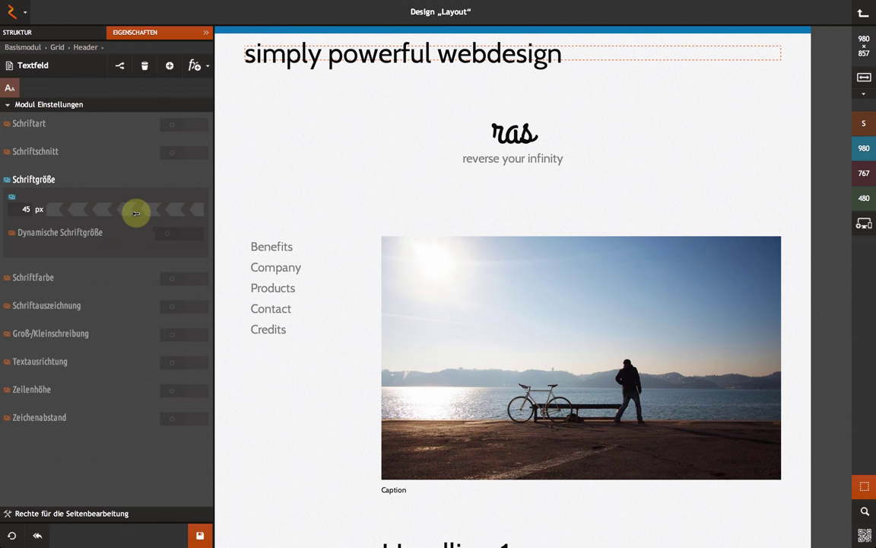
pyautogui.moveTo(135, 214); pyautogui.dragTo(74, 209)
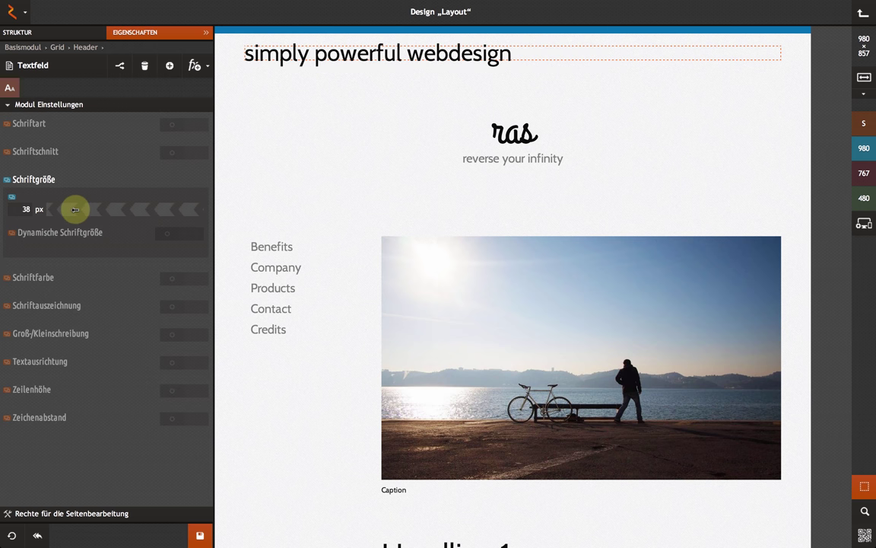
pyautogui.click(15, 202)
pyautogui.click(864, 148)
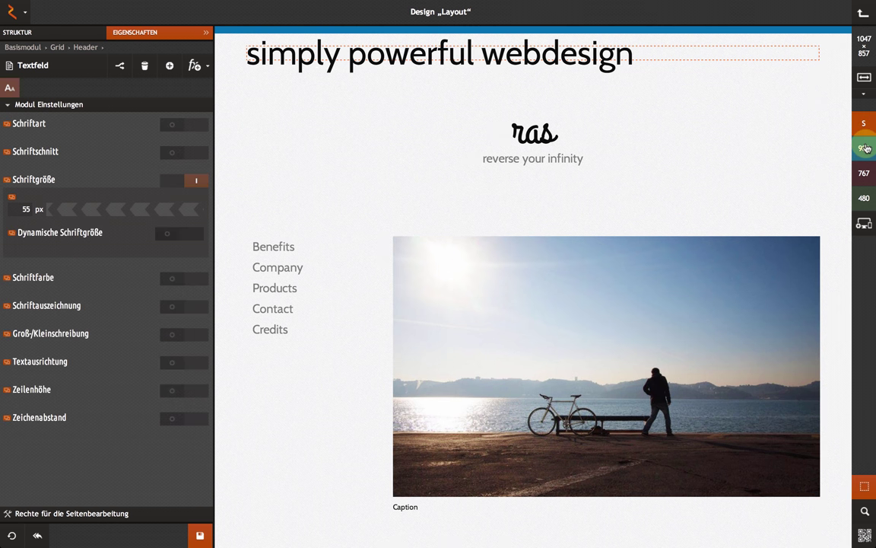
pyautogui.click(863, 122)
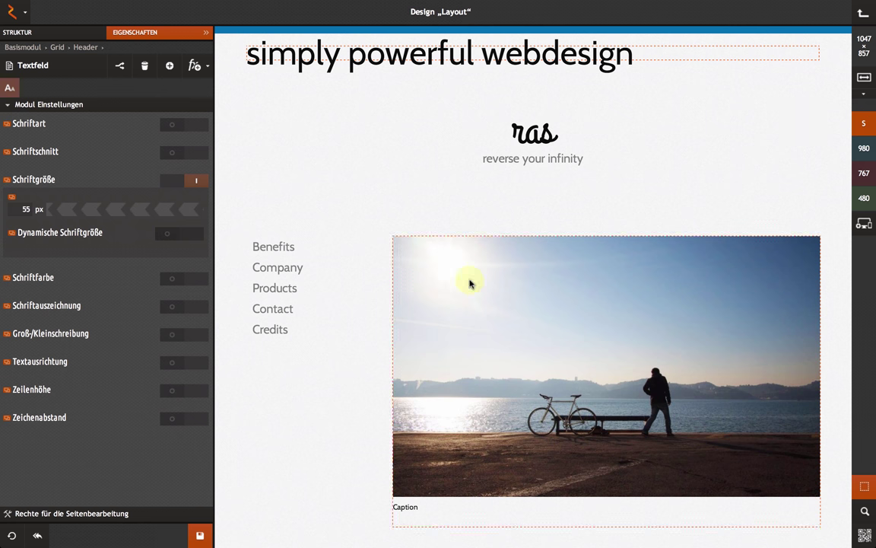
# Save the Layout design and open the main application options.
pyautogui.click(201, 536)
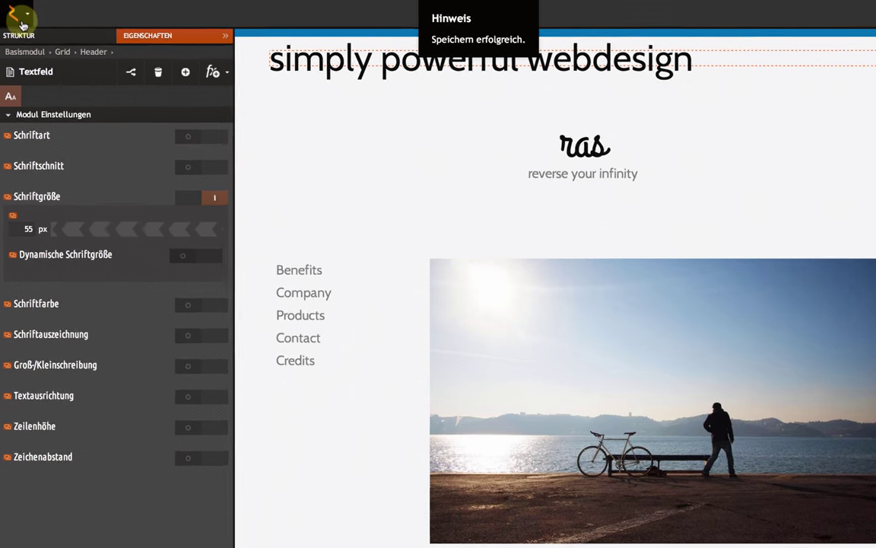
pyautogui.click(20, 20)
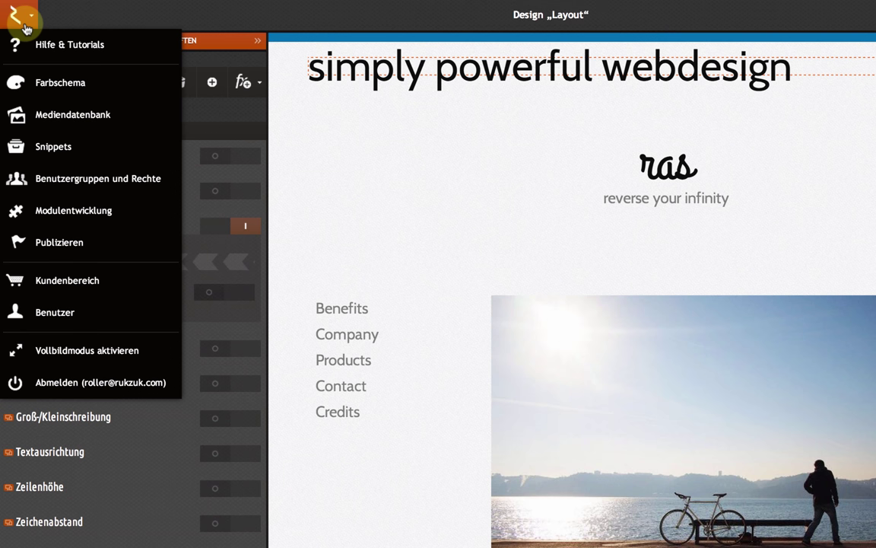